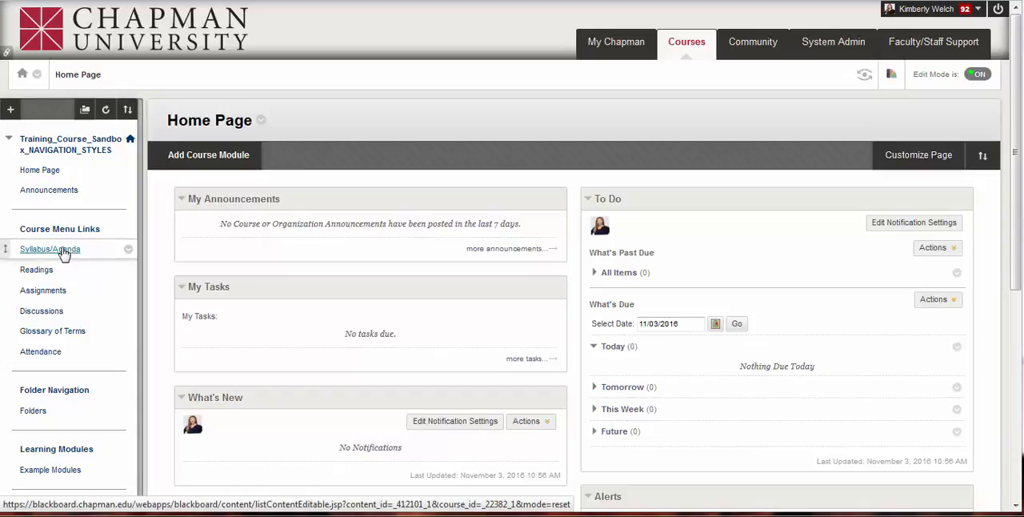
# - View the Syllabus/Agenda and Readings pages, and check the options for building content and adding course links
pyautogui.click(64, 253)
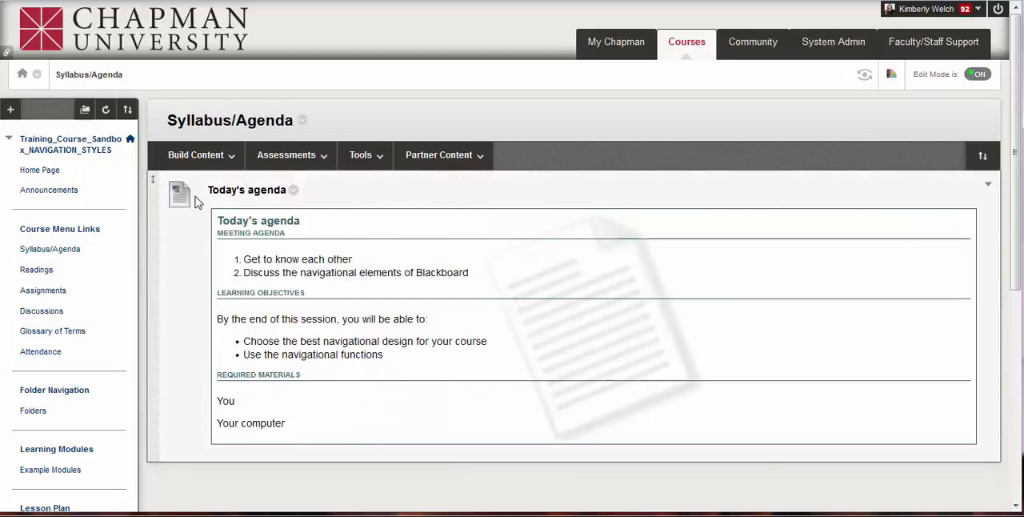
pyautogui.click(36, 274)
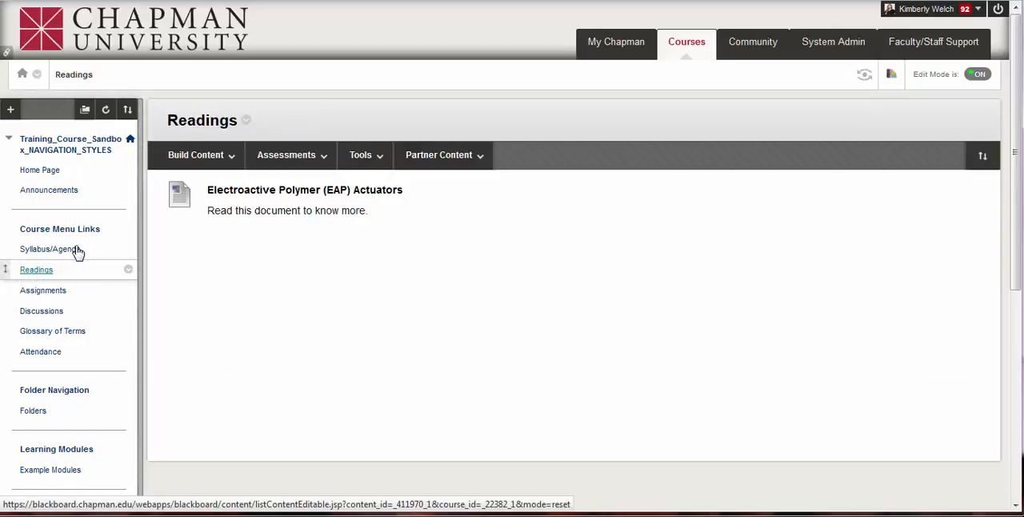
pyautogui.click(195, 156)
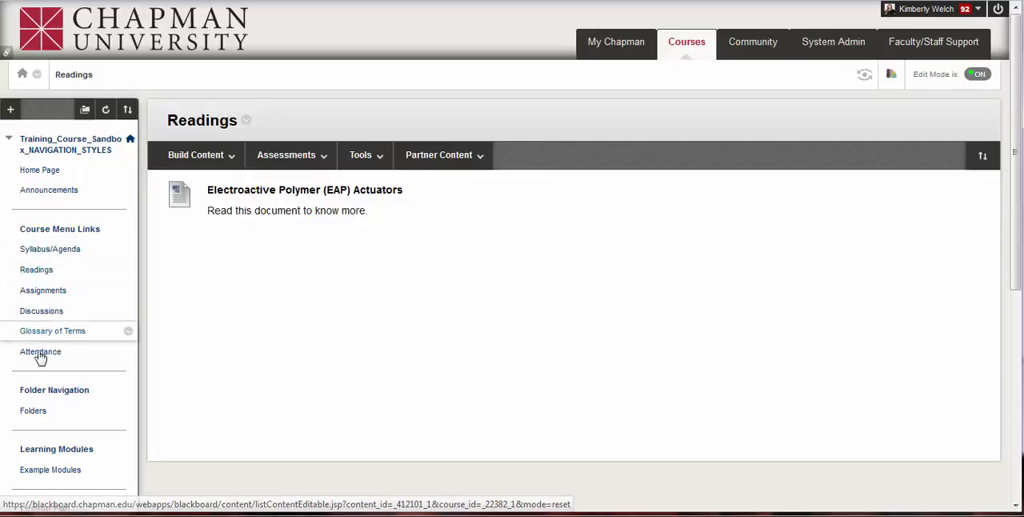
pyautogui.click(10, 110)
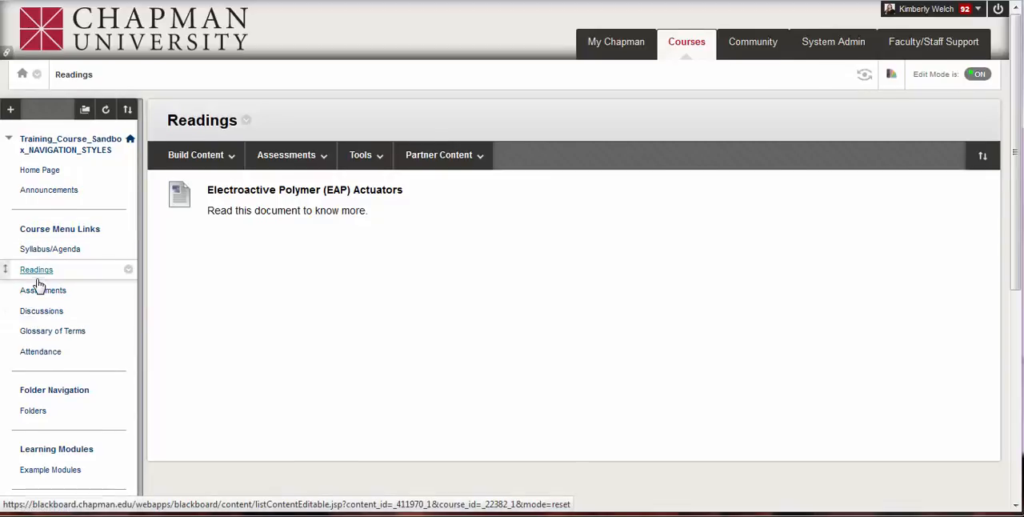
# - Open the Folders page and review how its folders are organised by week, topic and activity
pyautogui.scroll(-2, 37, 286)
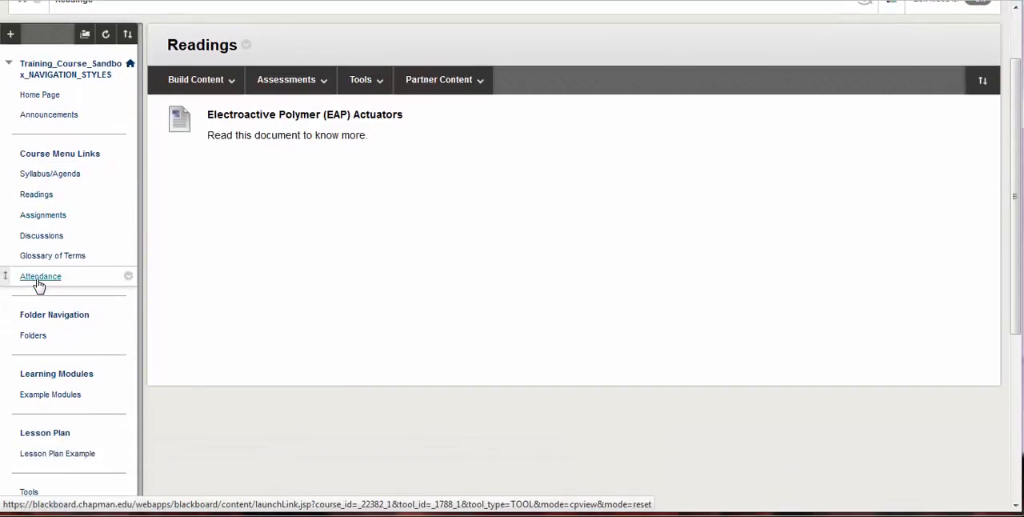
pyautogui.scroll(-4, 39, 285)
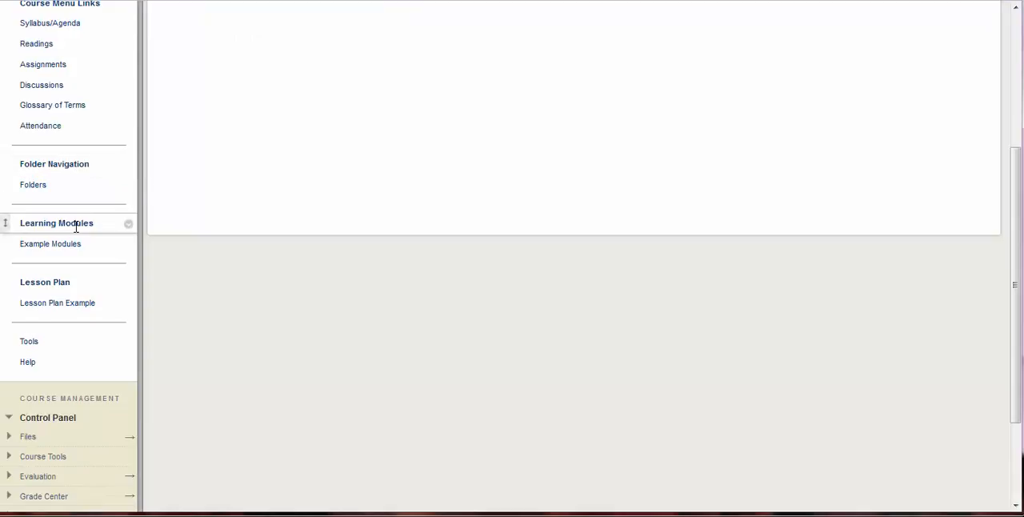
pyautogui.click(32, 186)
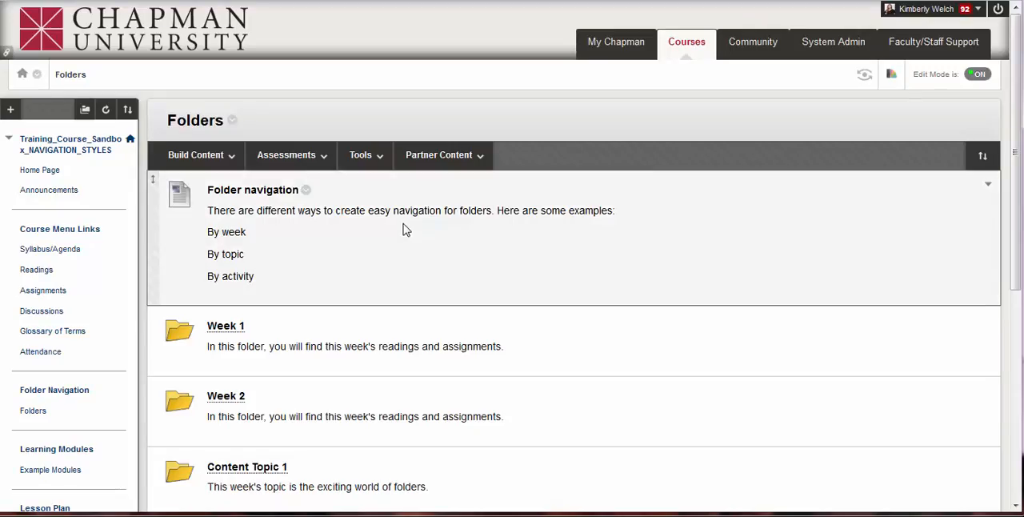
pyautogui.scroll(-1, 350, 252)
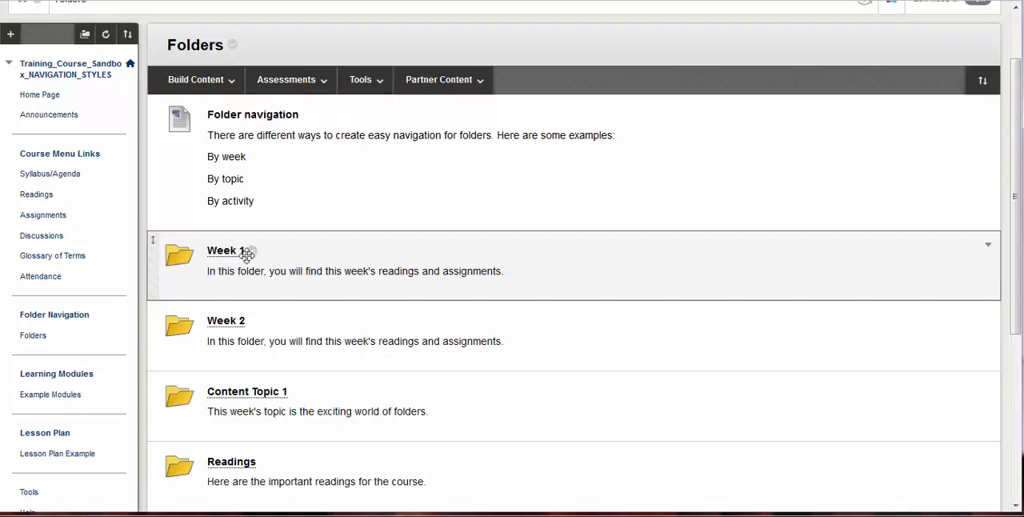
pyautogui.scroll(-2, 360, 316)
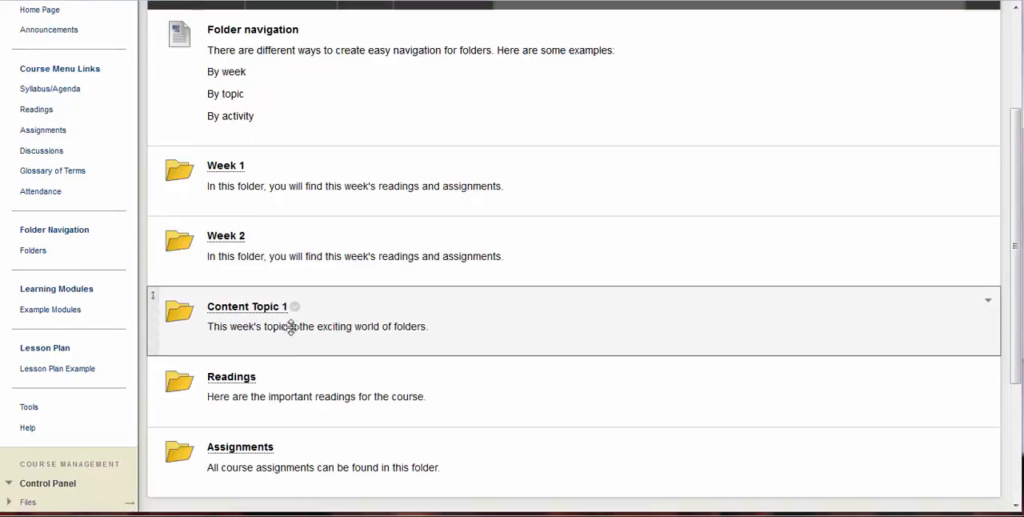
pyautogui.scroll(-1, 288, 324)
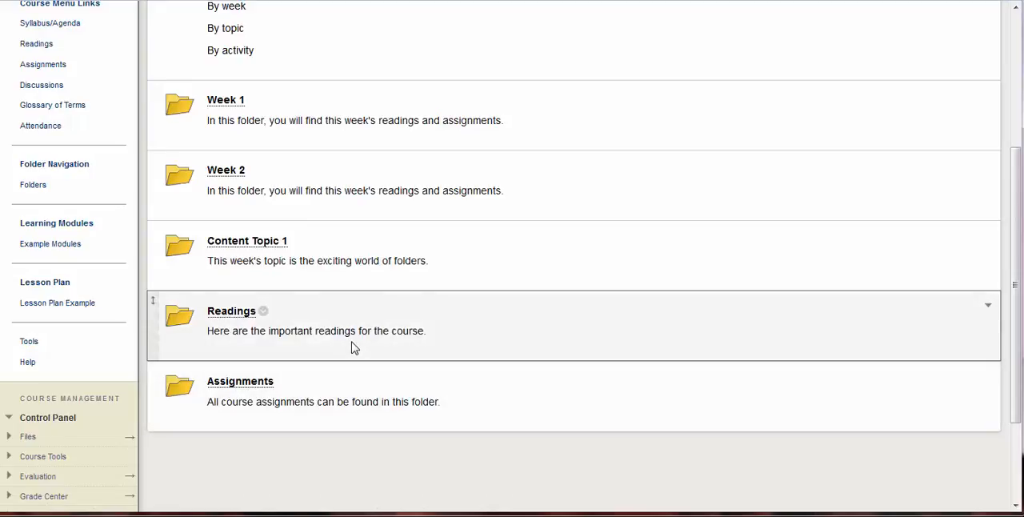
pyautogui.scroll(1, 354, 347)
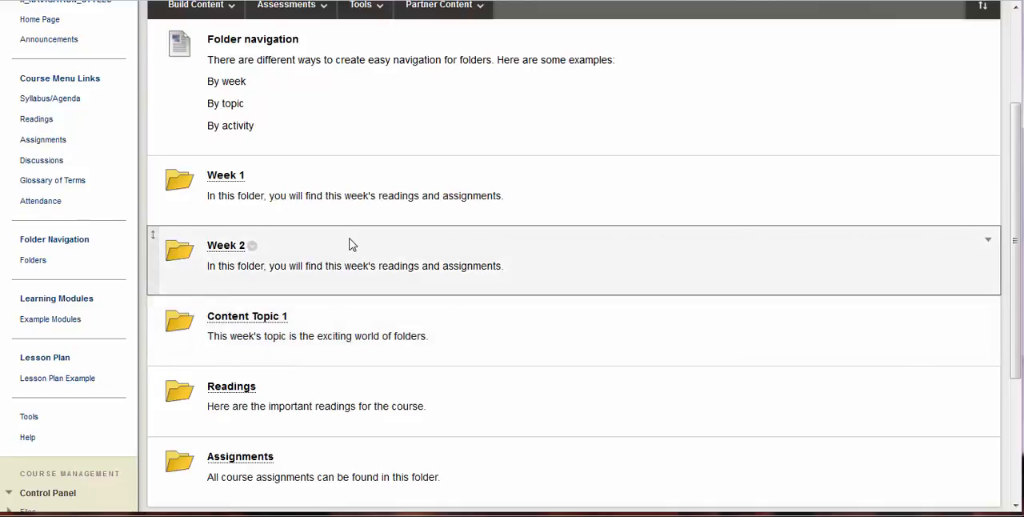
pyautogui.scroll(-1, 349, 244)
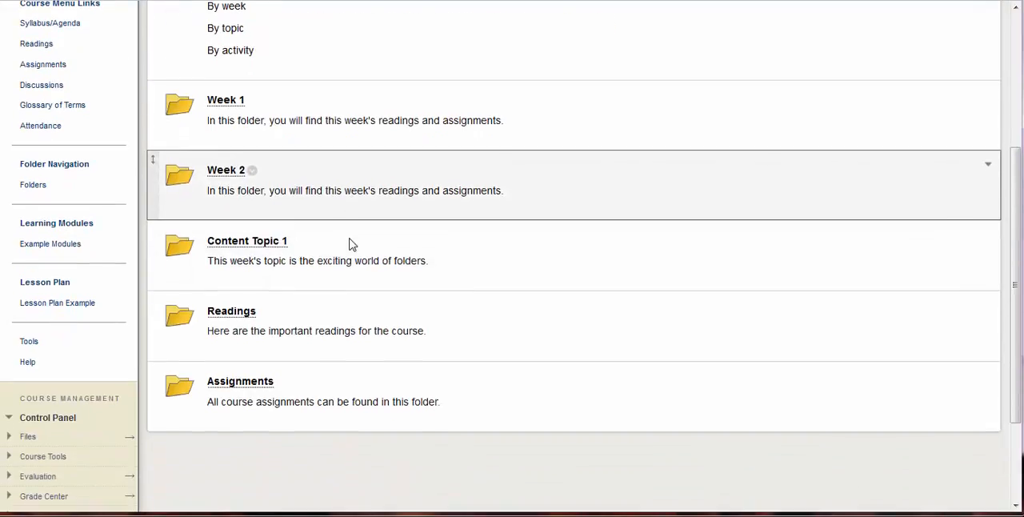
# - Open the Week 1 folder, review its items and the Build Content and Assessments options, and return to Folders
pyautogui.click(220, 106)
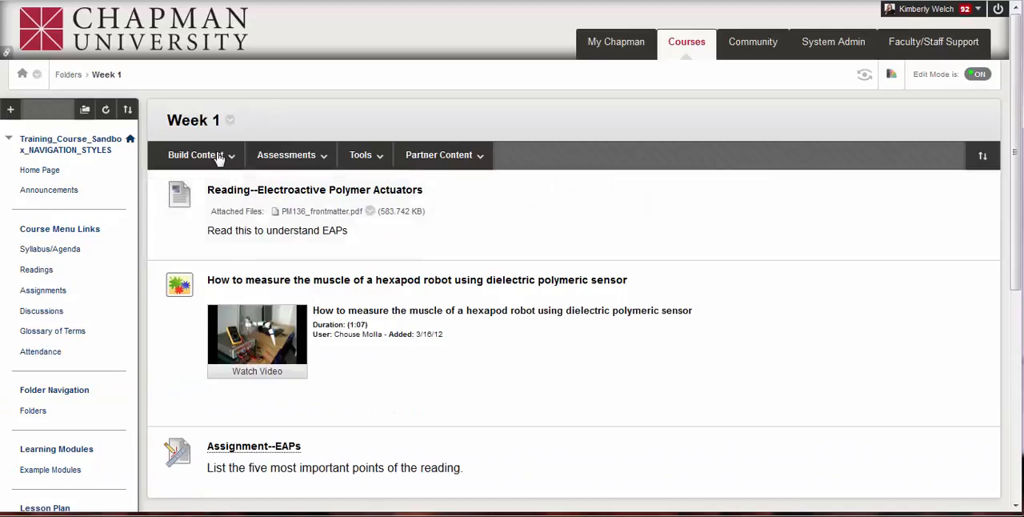
pyautogui.click(209, 161)
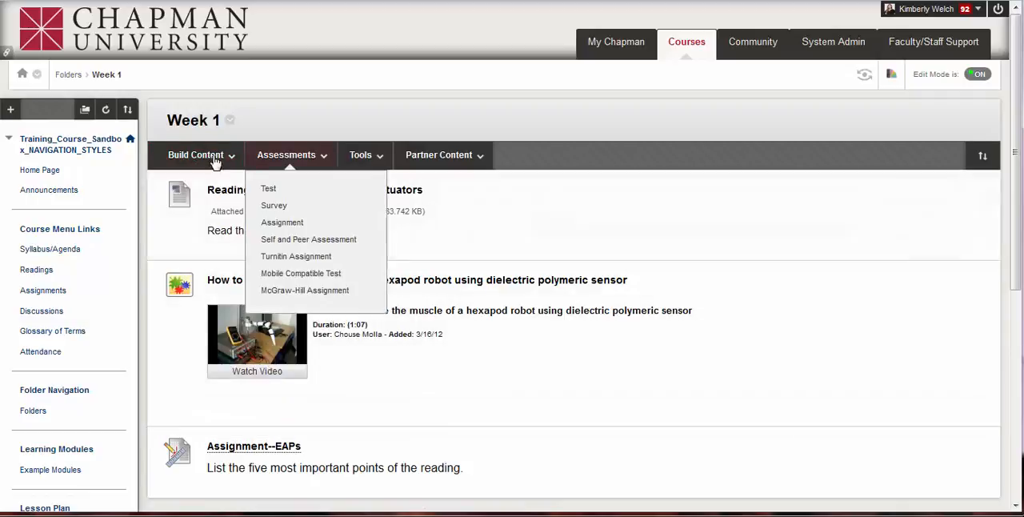
pyautogui.click(215, 162)
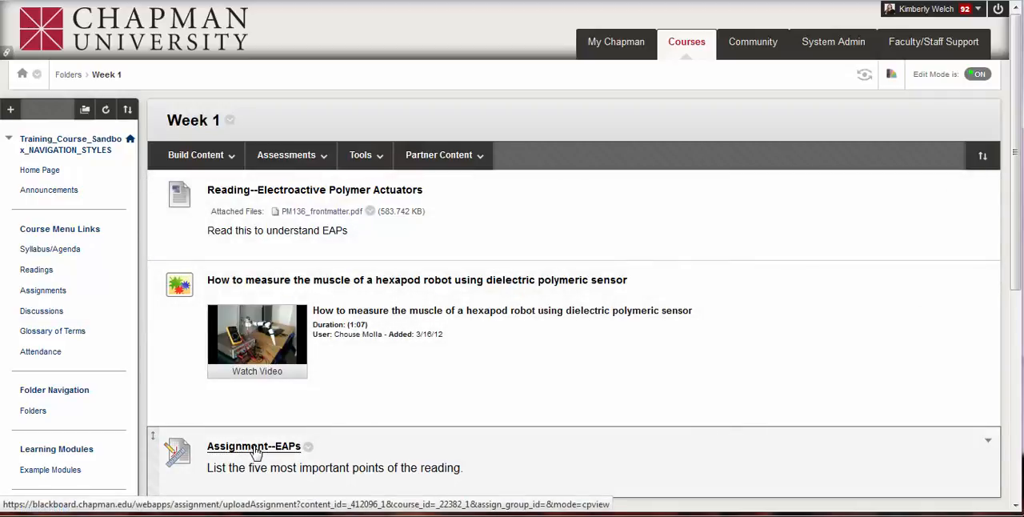
pyautogui.click(289, 158)
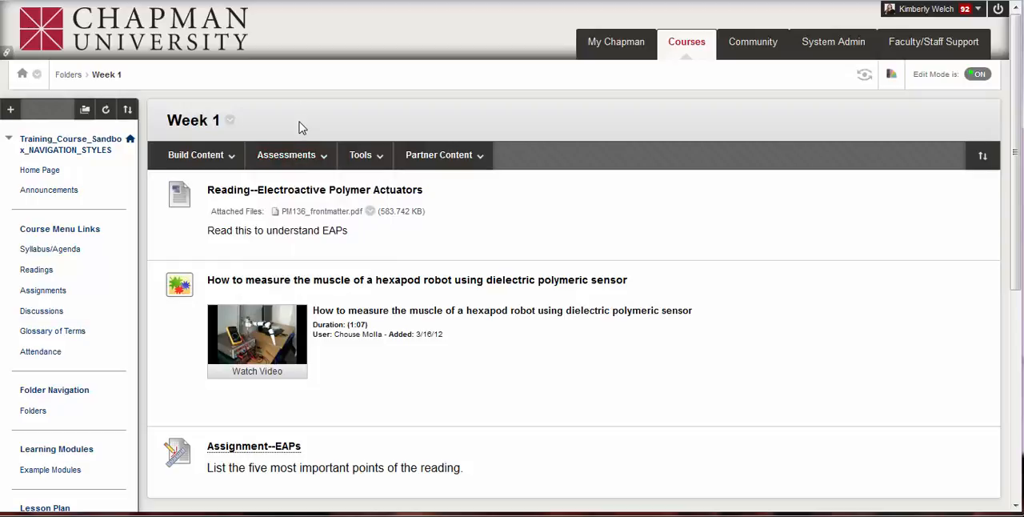
pyautogui.scroll(-1, 80, 206)
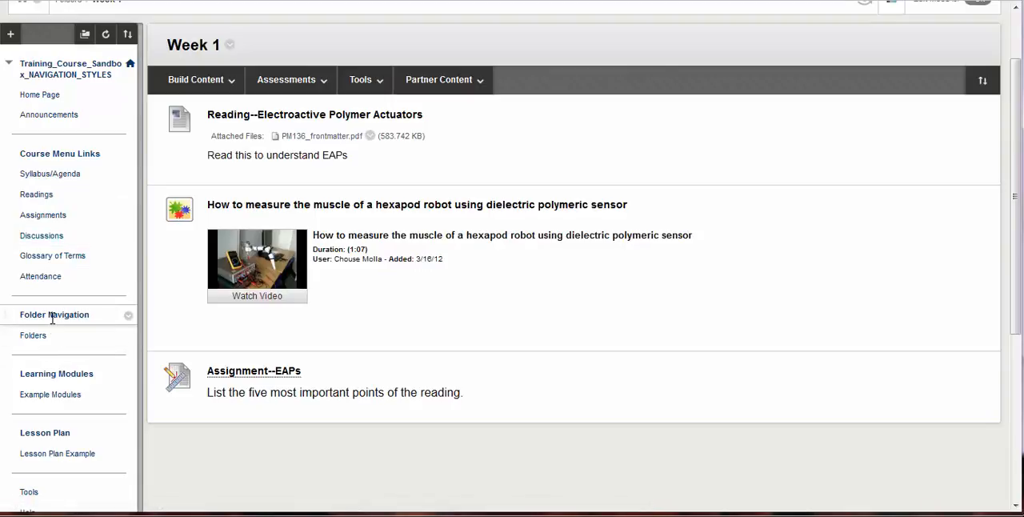
pyautogui.click(33, 337)
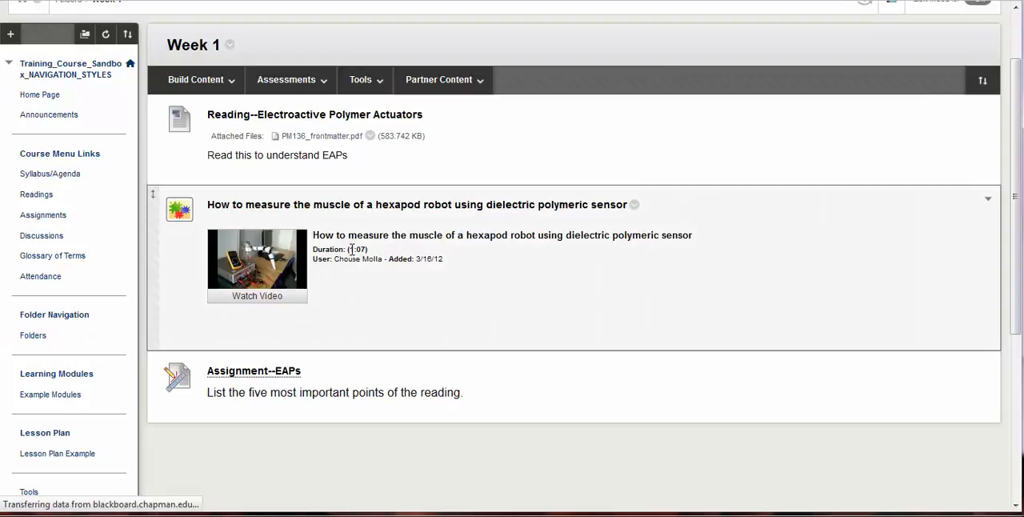
# - Open Module 1 in Example Modules and review its table of contents, items and the available assessment types
pyautogui.scroll(-3, 349, 247)
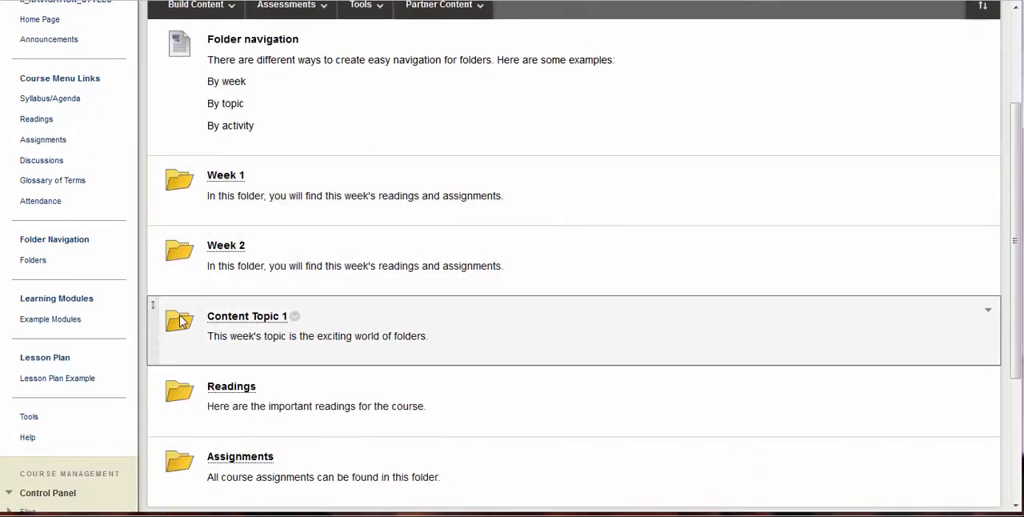
pyautogui.click(51, 327)
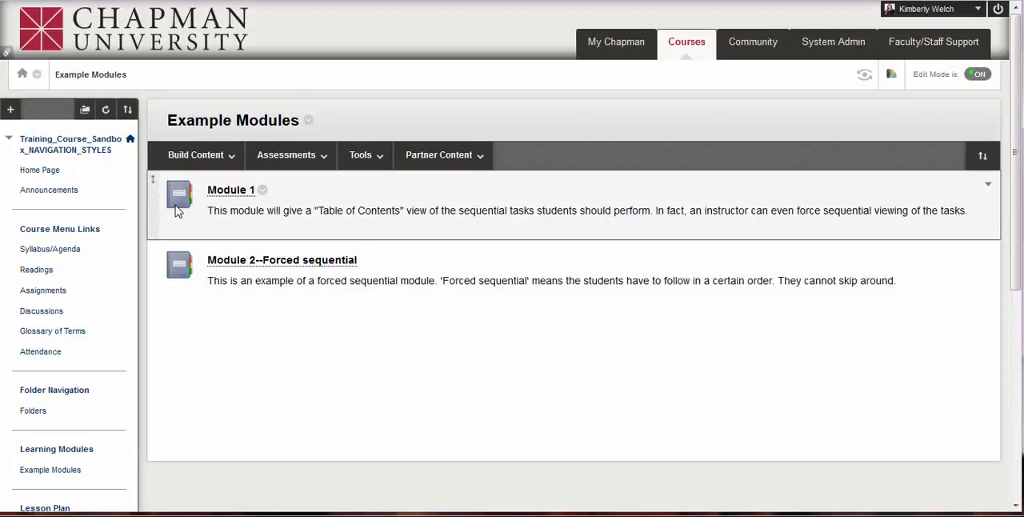
pyautogui.click(229, 196)
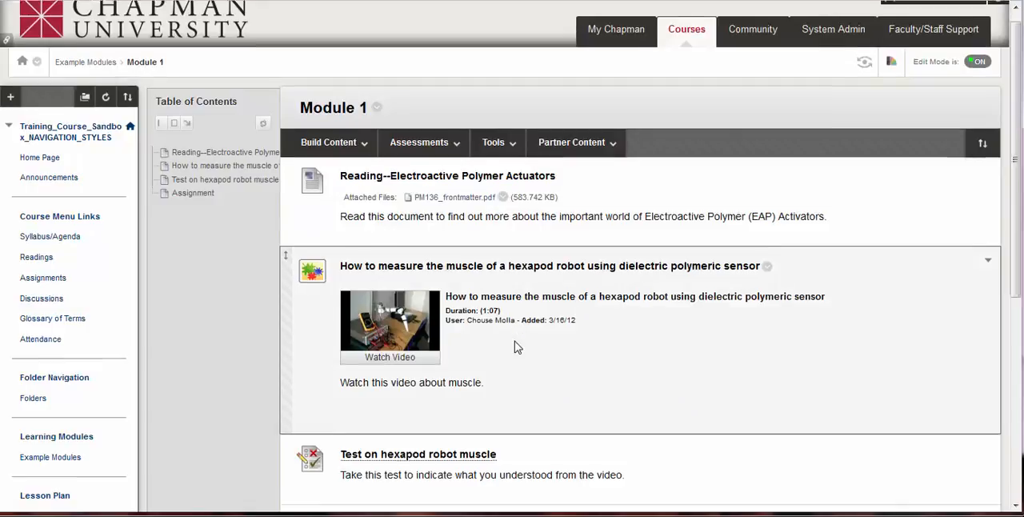
pyautogui.scroll(-2, 516, 346)
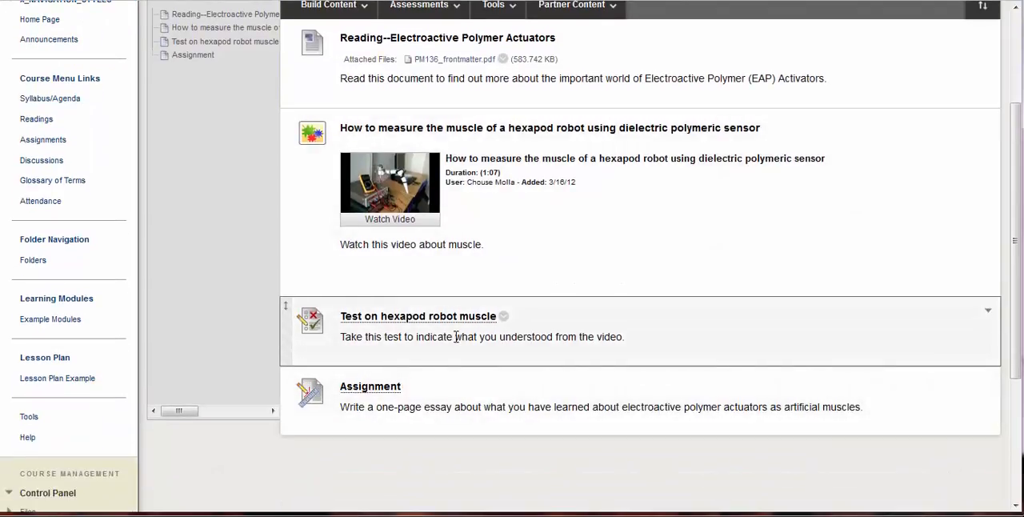
pyautogui.scroll(1, 480, 240)
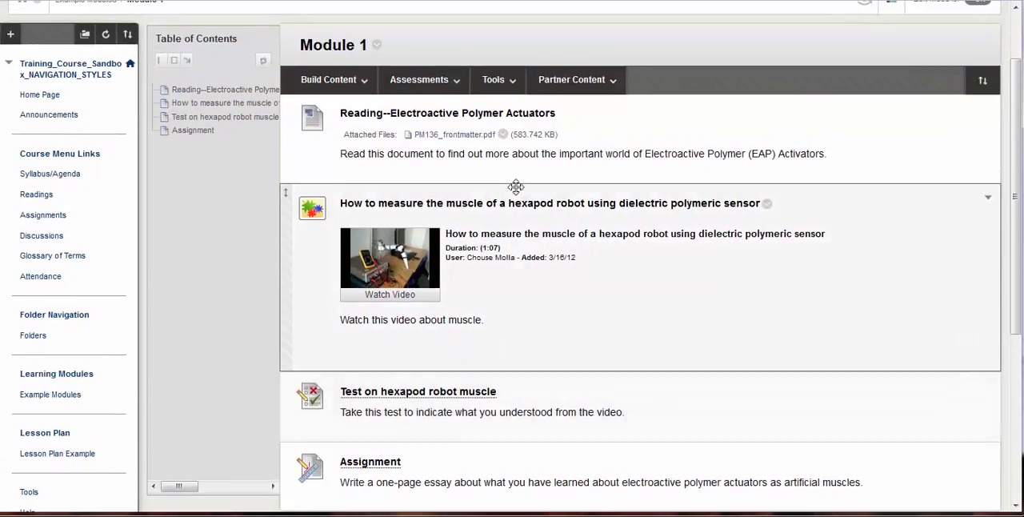
pyautogui.click(436, 82)
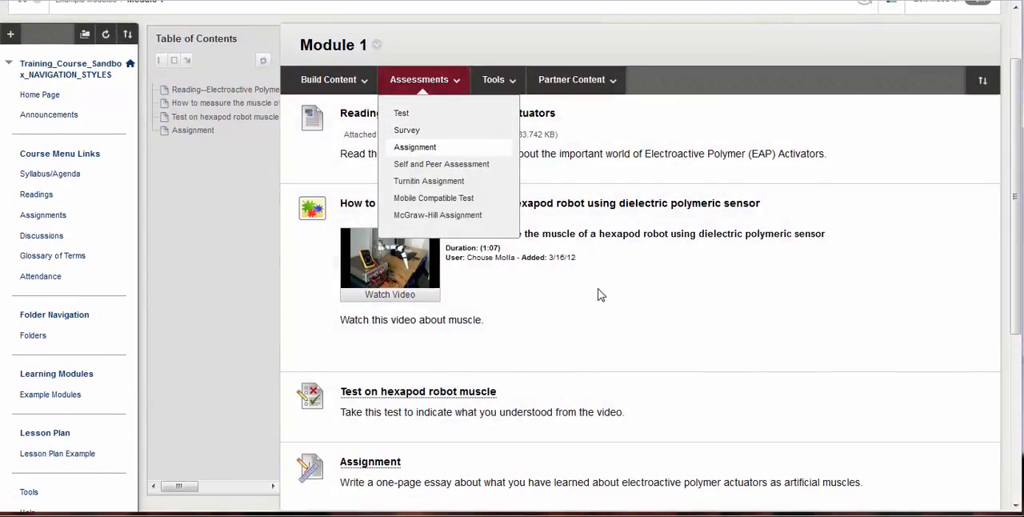
pyautogui.scroll(-2, 535, 350)
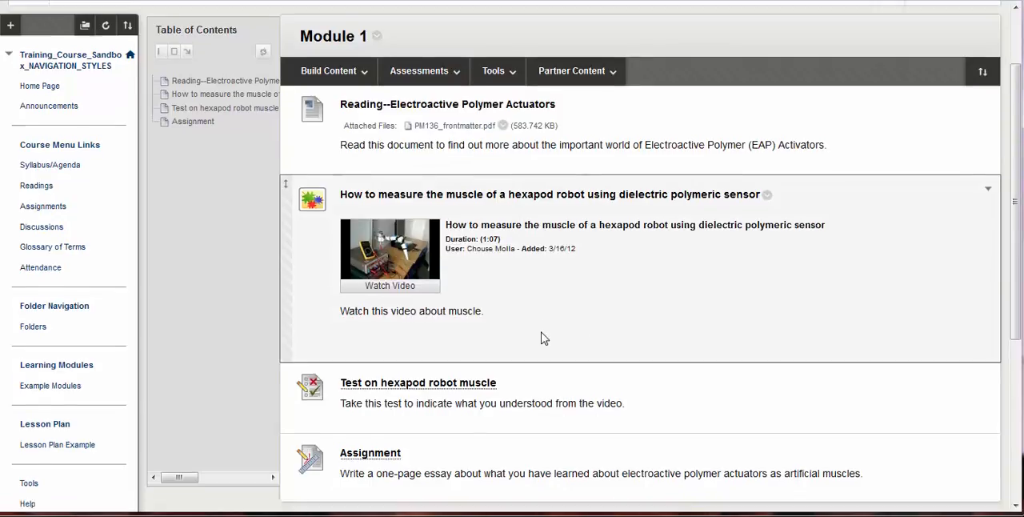
# - From Example Modules, view the contents of Module 2--Forced sequential and return to the module list
pyautogui.click(41, 320)
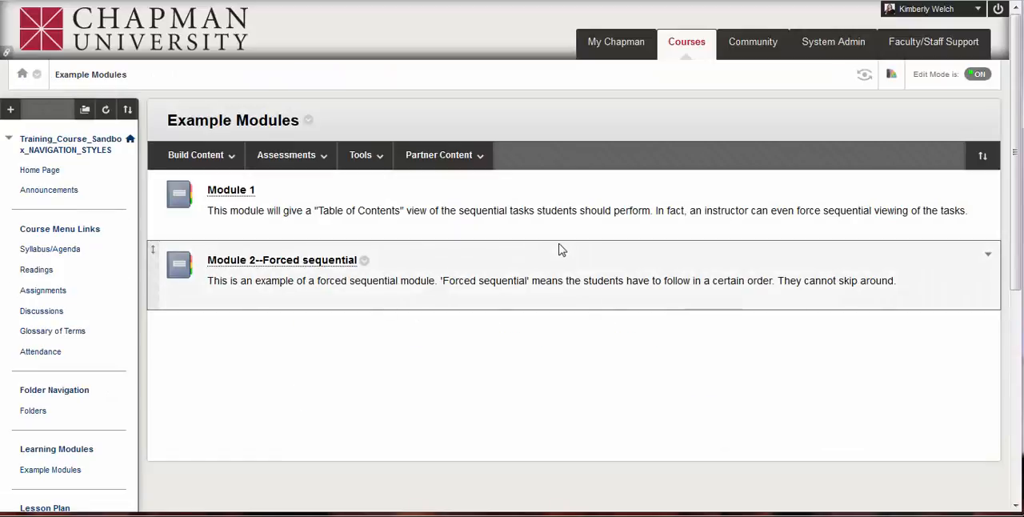
pyautogui.click(268, 262)
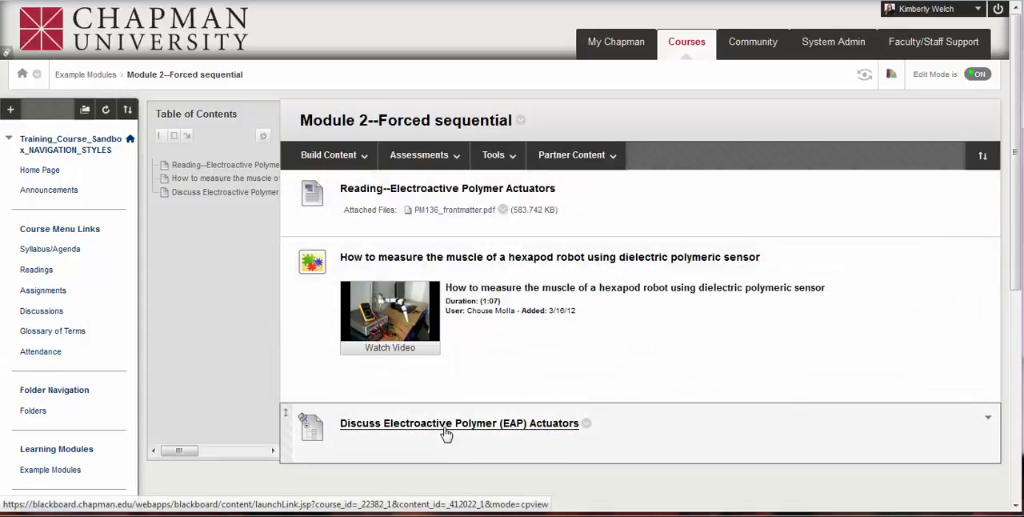
pyautogui.scroll(-3, 446, 432)
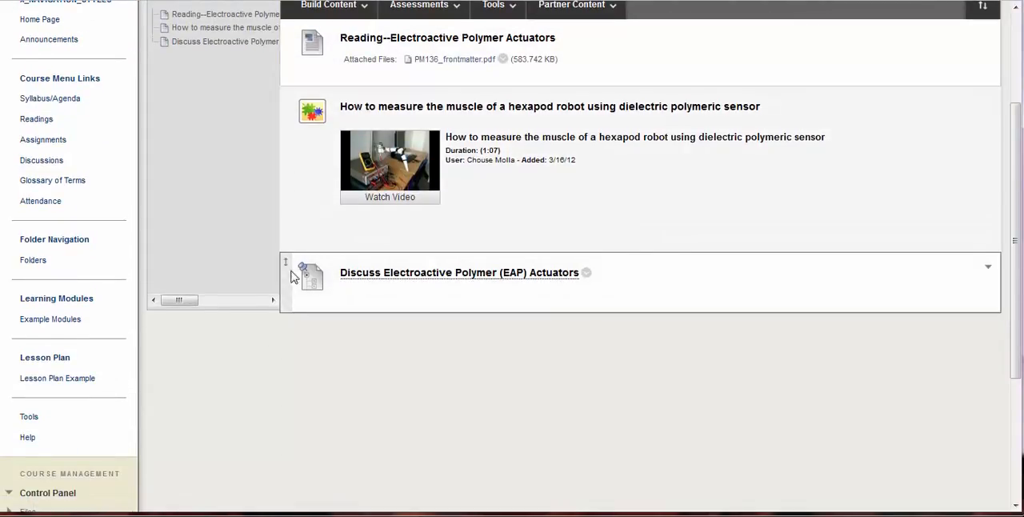
pyautogui.click(54, 320)
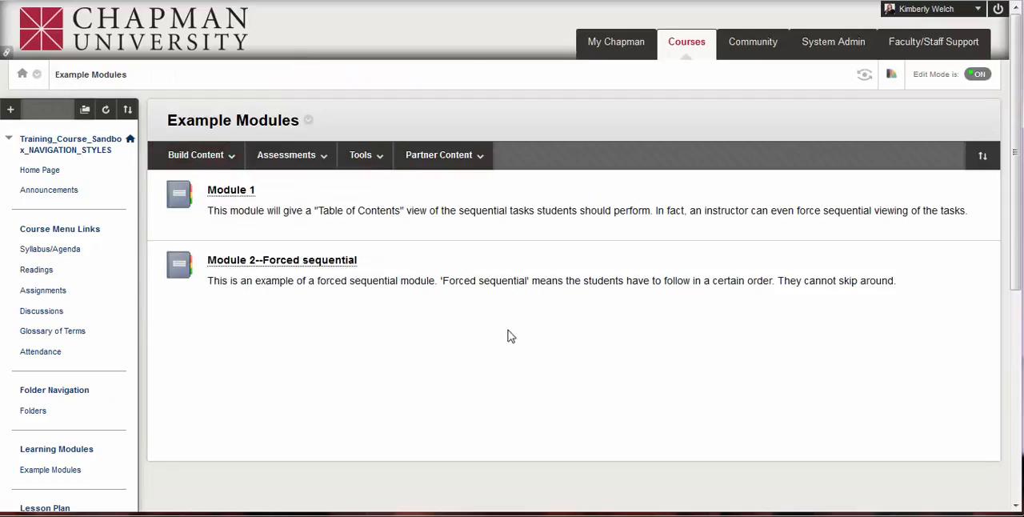
# - Open the Lesson Plan Example page and turn Edit Mode off
pyautogui.scroll(-1, 96, 416)
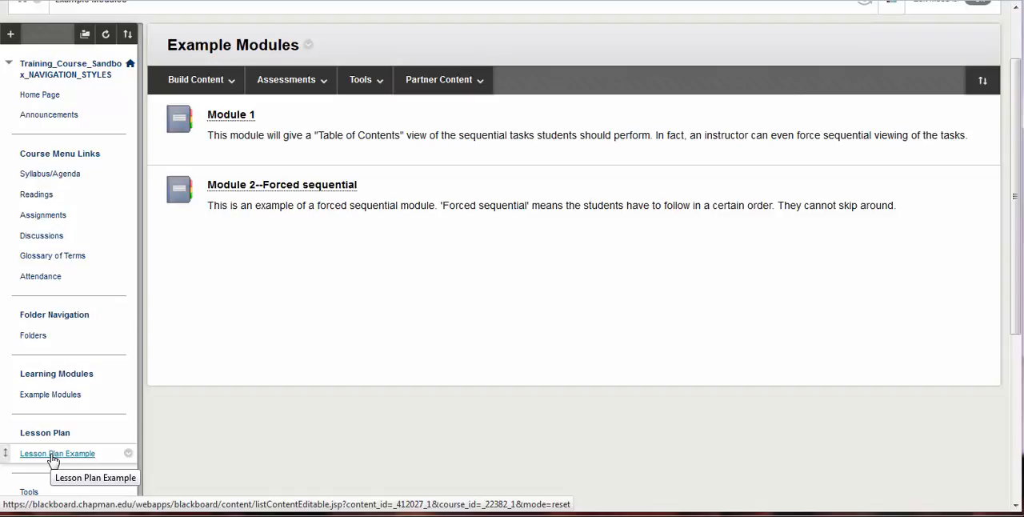
pyautogui.click(53, 456)
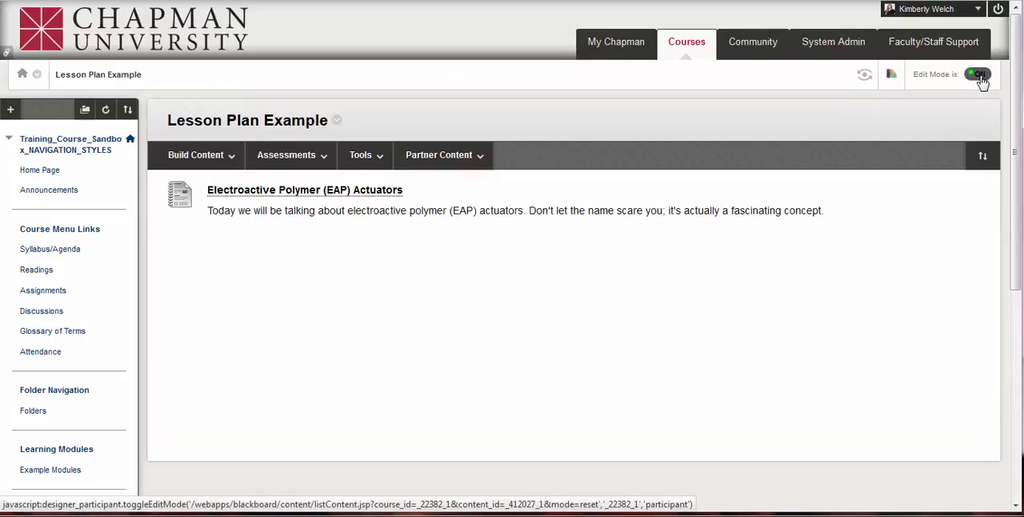
pyautogui.click(979, 76)
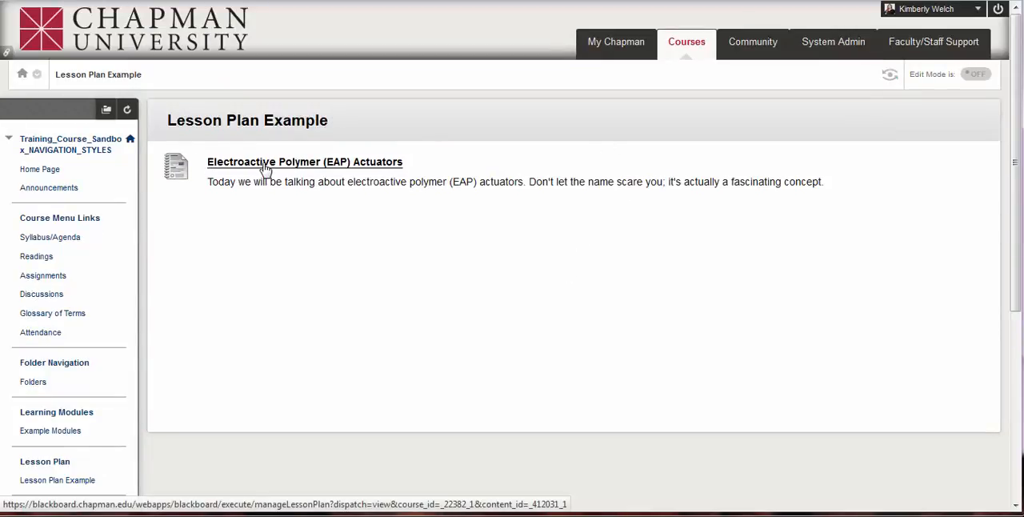
# - Open the Electroactive Polymer (EAP) Actuators lesson plan and review its description, objectives, reading, video and essay
pyautogui.click(265, 164)
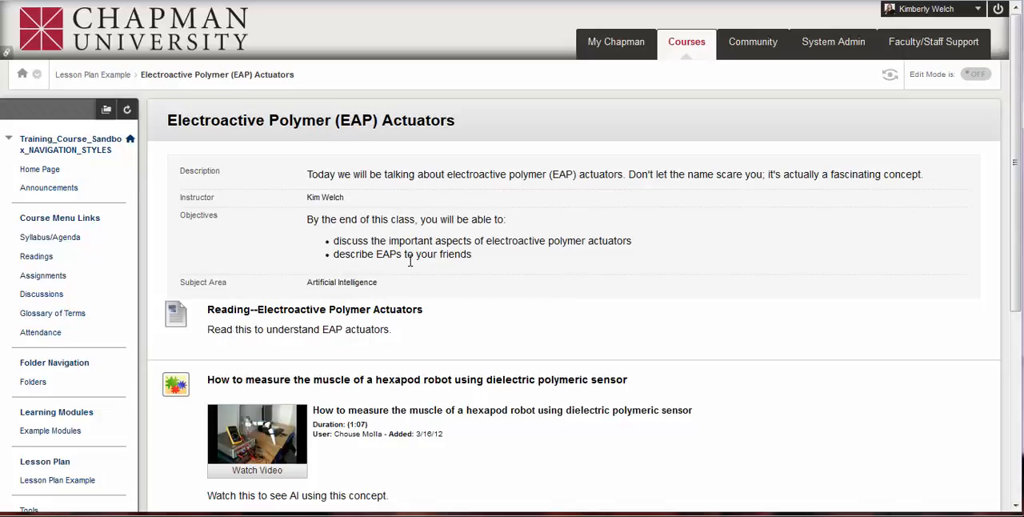
pyautogui.scroll(-3, 410, 261)
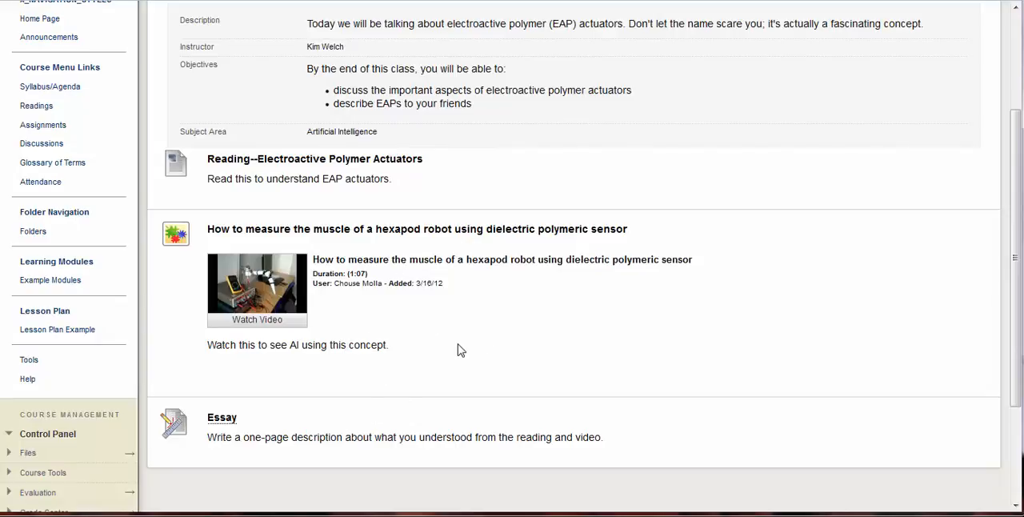
pyautogui.scroll(2, 459, 349)
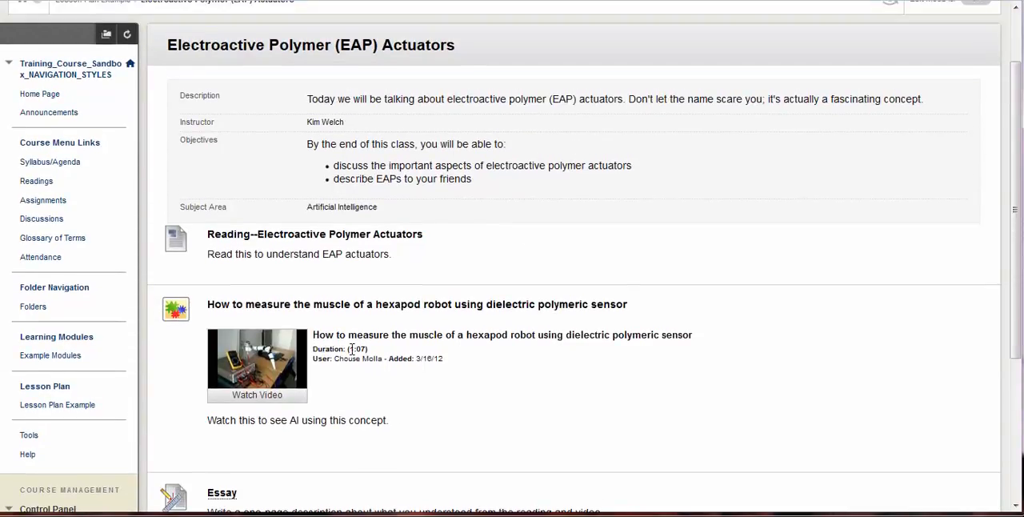
pyautogui.scroll(2, 414, 356)
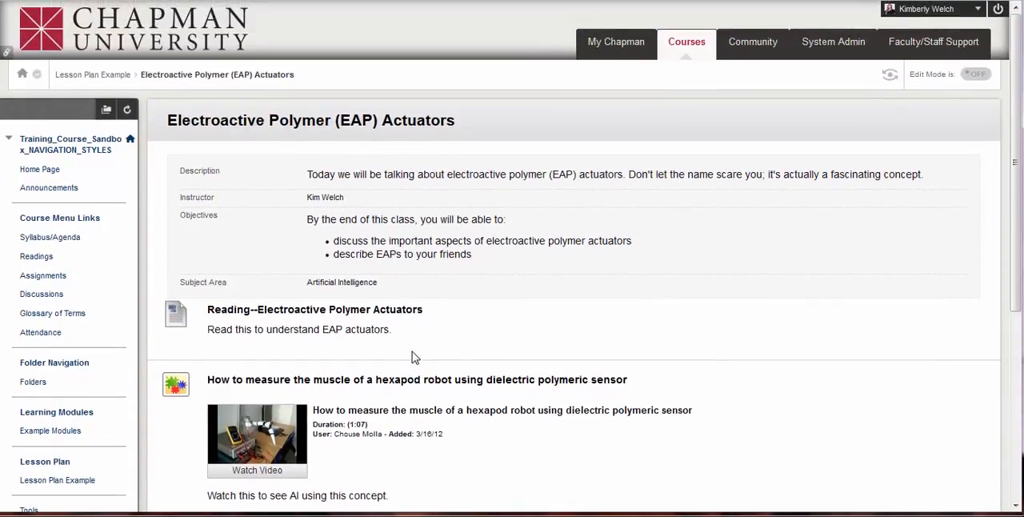